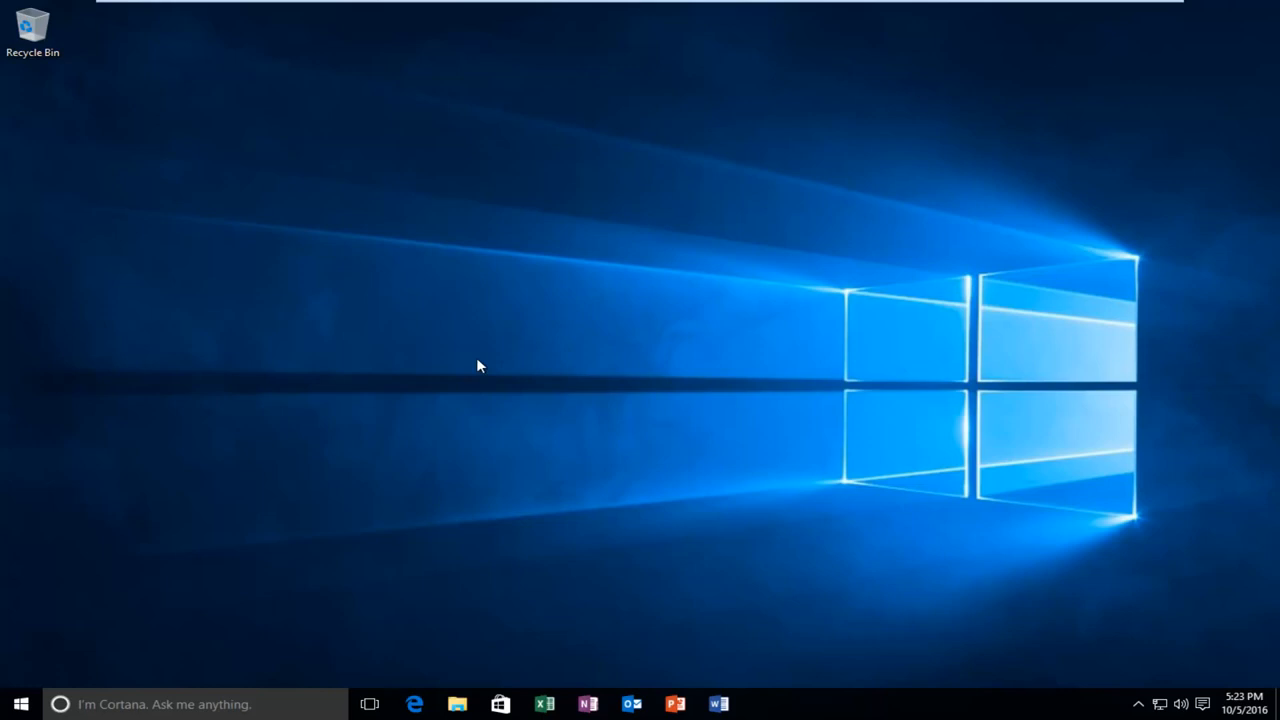
Step: Search 'control panel' from the Start menu and launch Control Panel from the best match
click(22, 704)
click(120, 704)
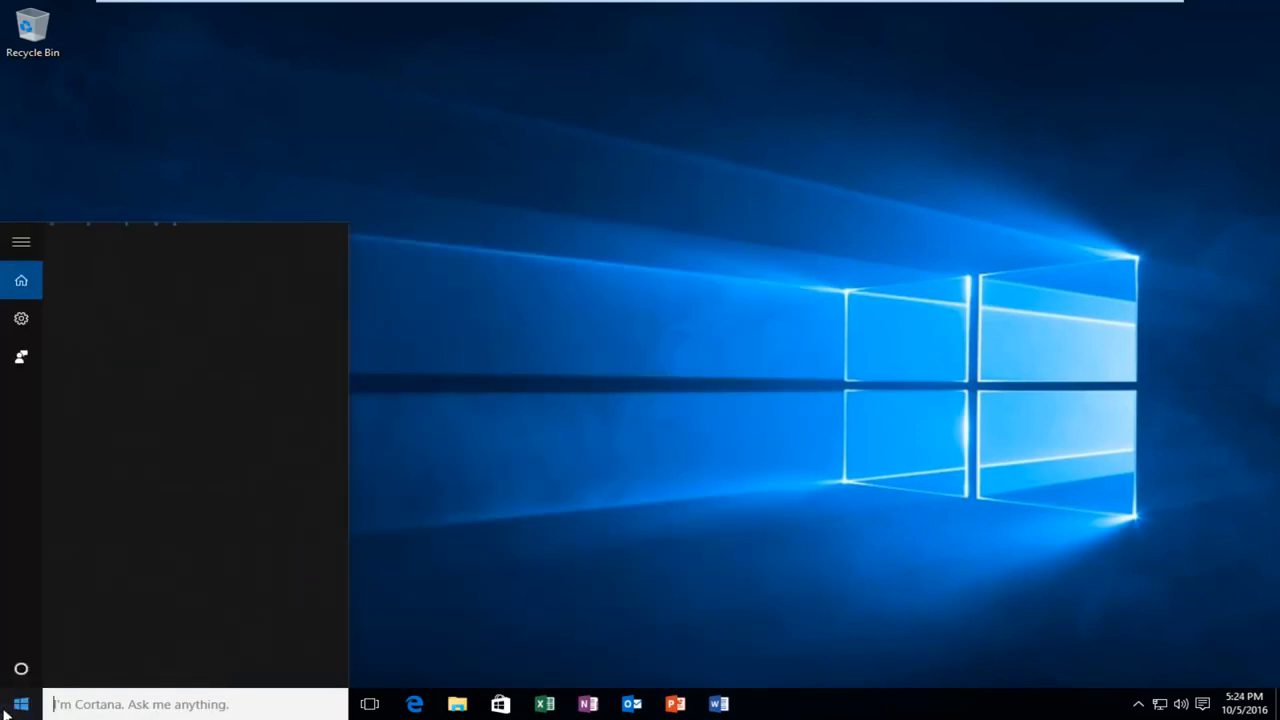
text(control p)
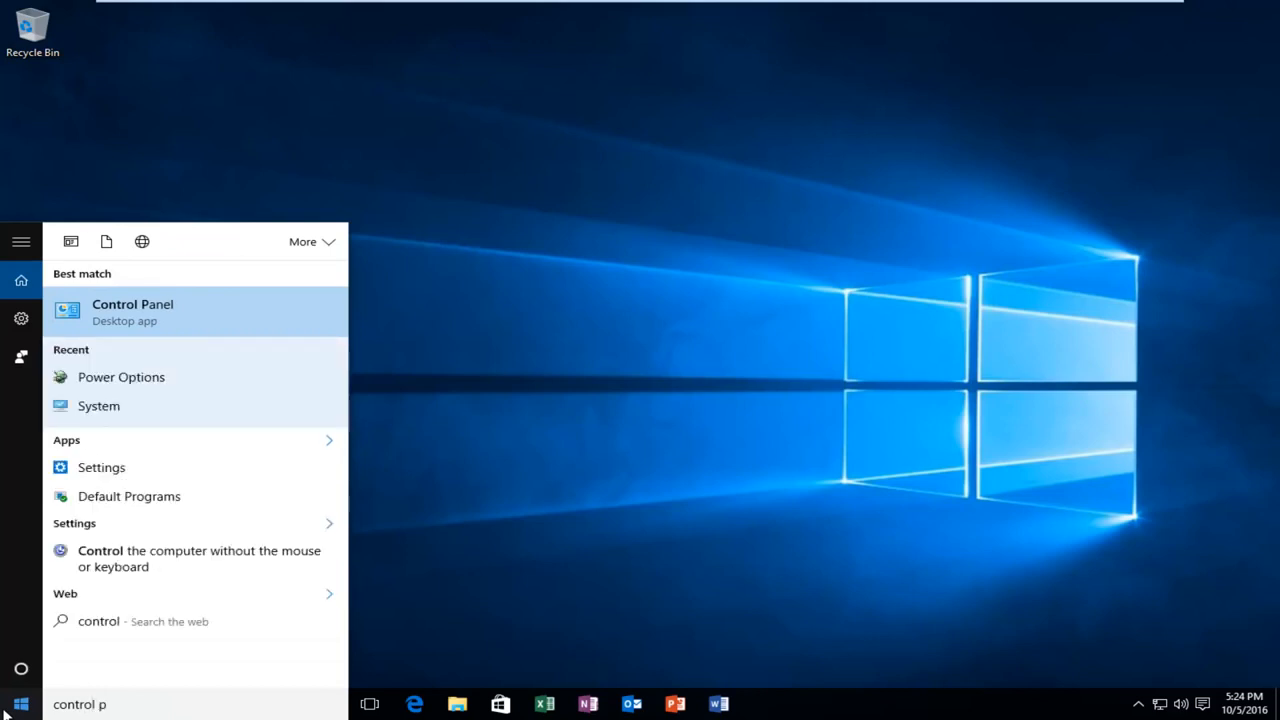
text(ane)
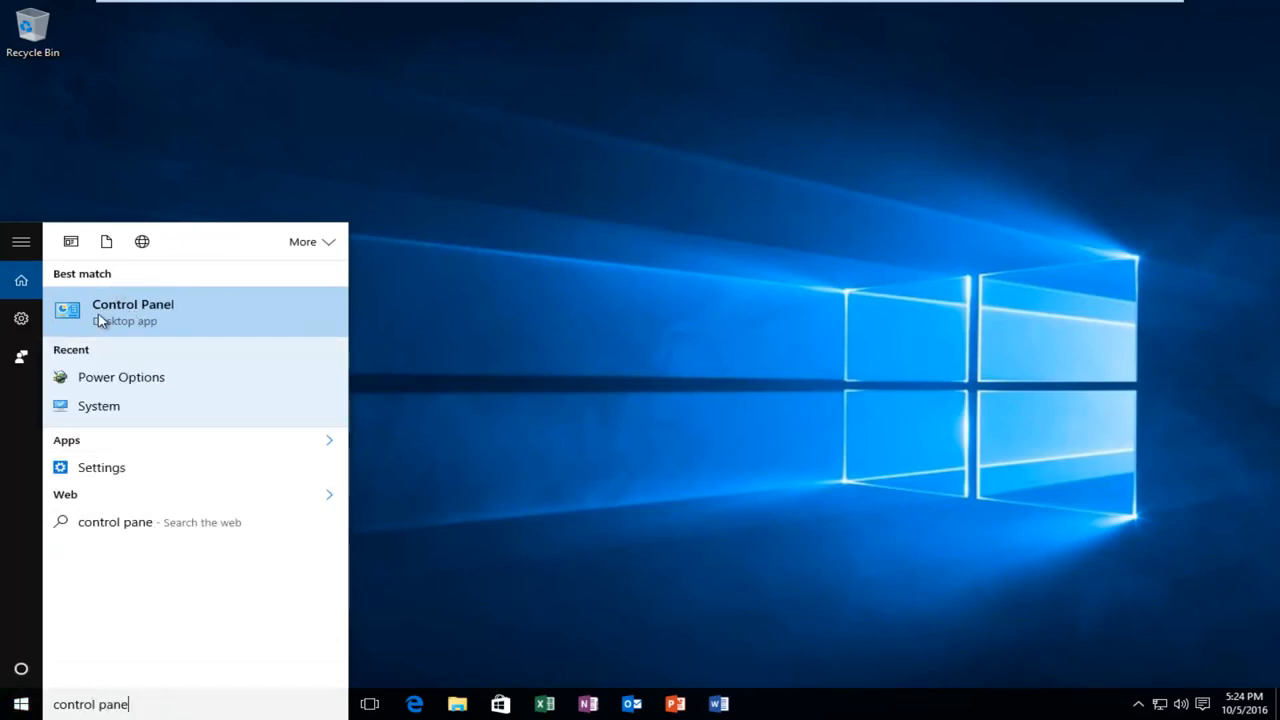
click(112, 325)
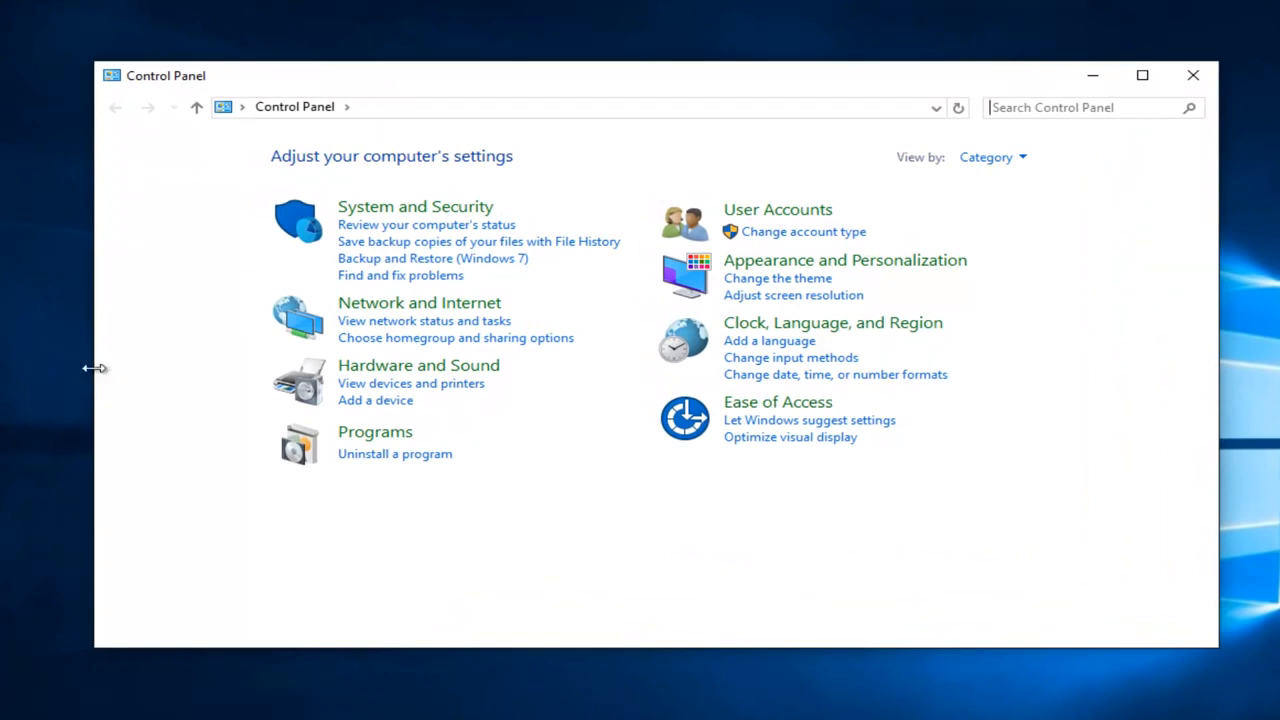
Step: Switch Control Panel's View by setting from Category to Small icons
click(1020, 157)
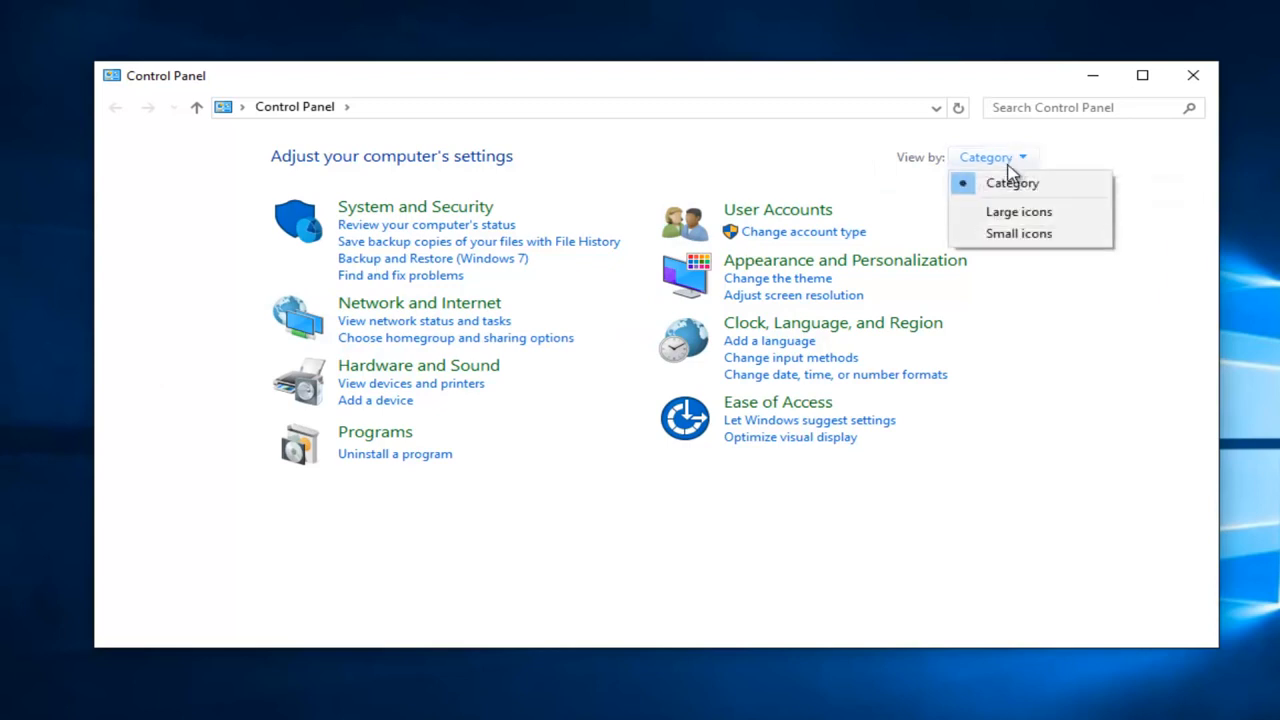
click(1003, 237)
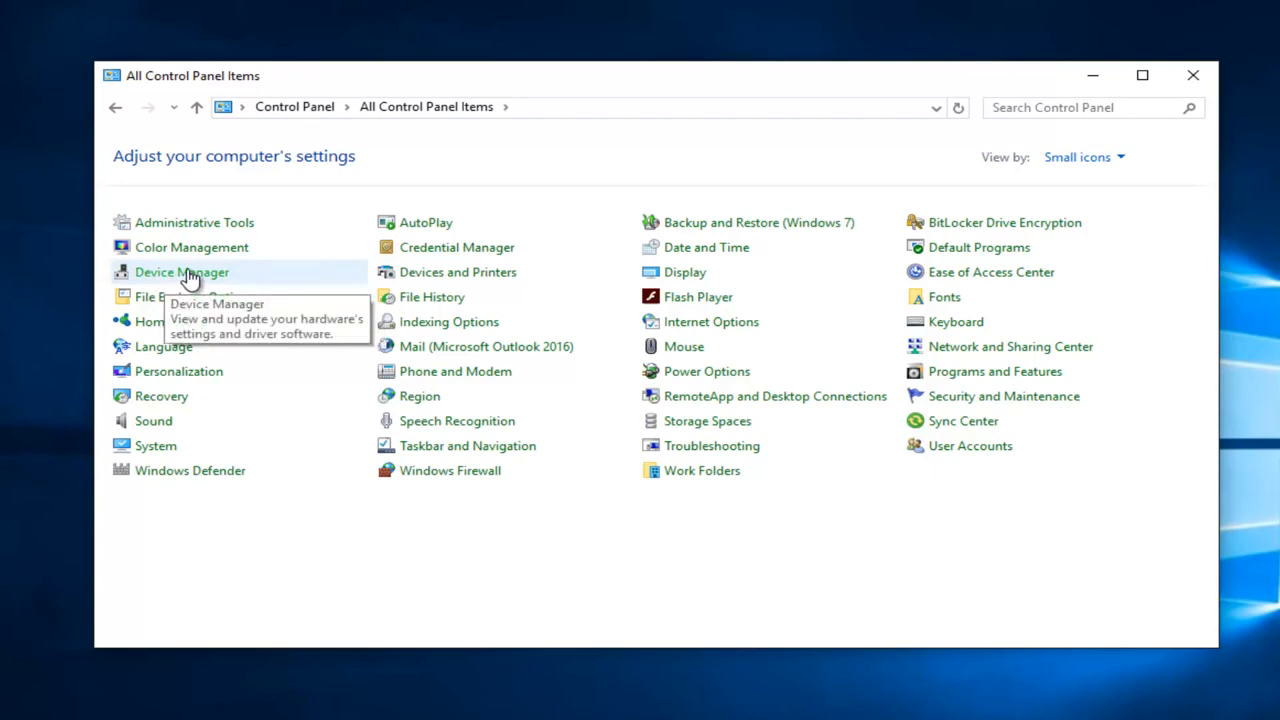
Step: Launch Device Manager and select the Intel(R) PRO/1000 MT Network Connection under Network adapters
double_click(172, 272)
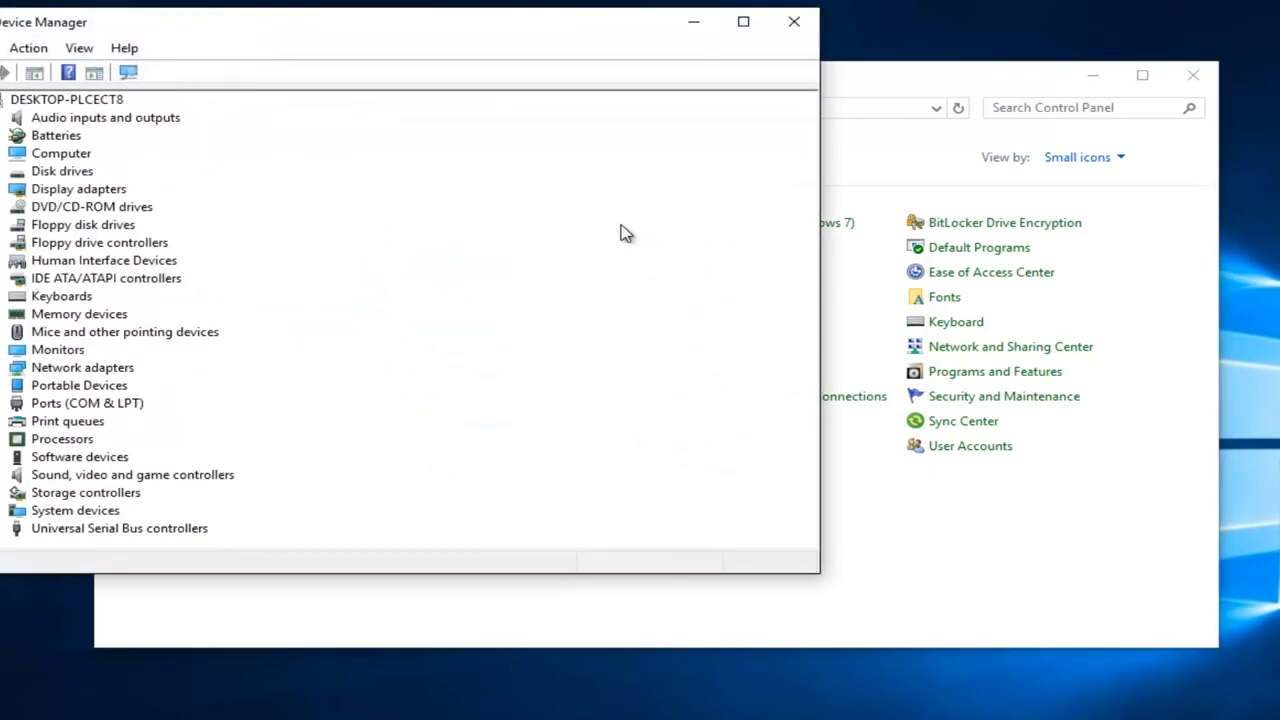
click(1093, 90)
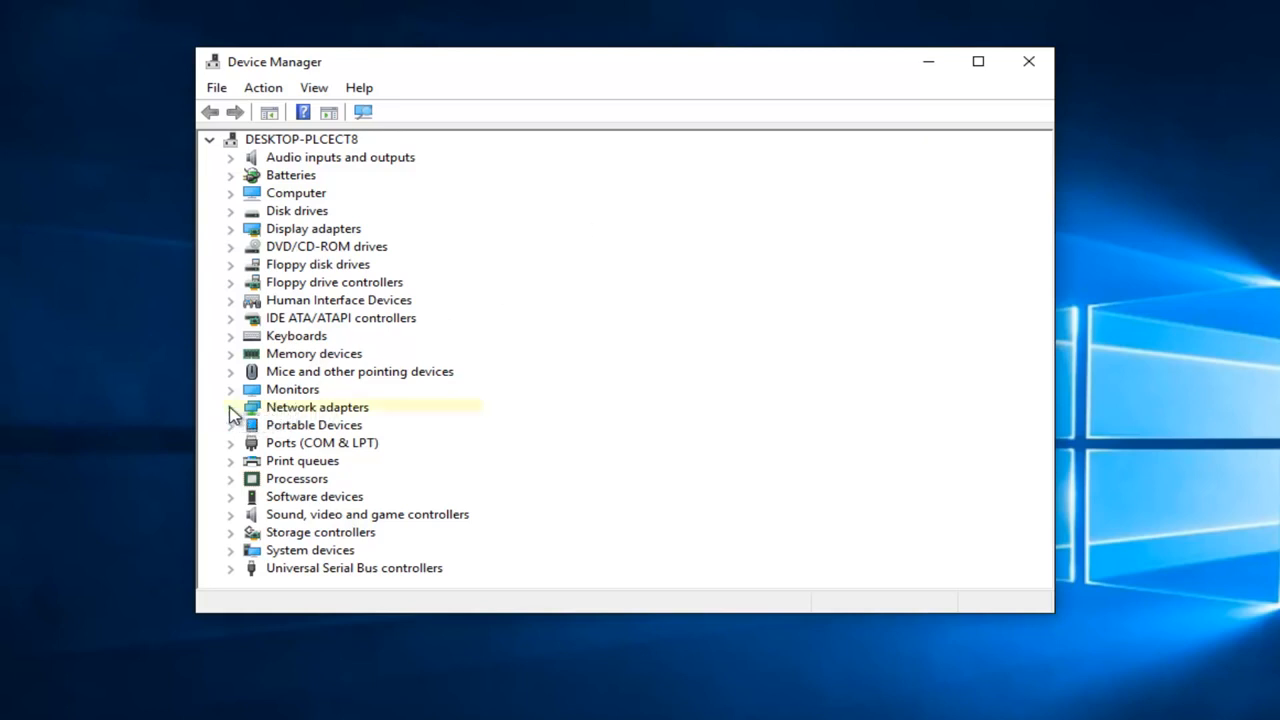
click(231, 408)
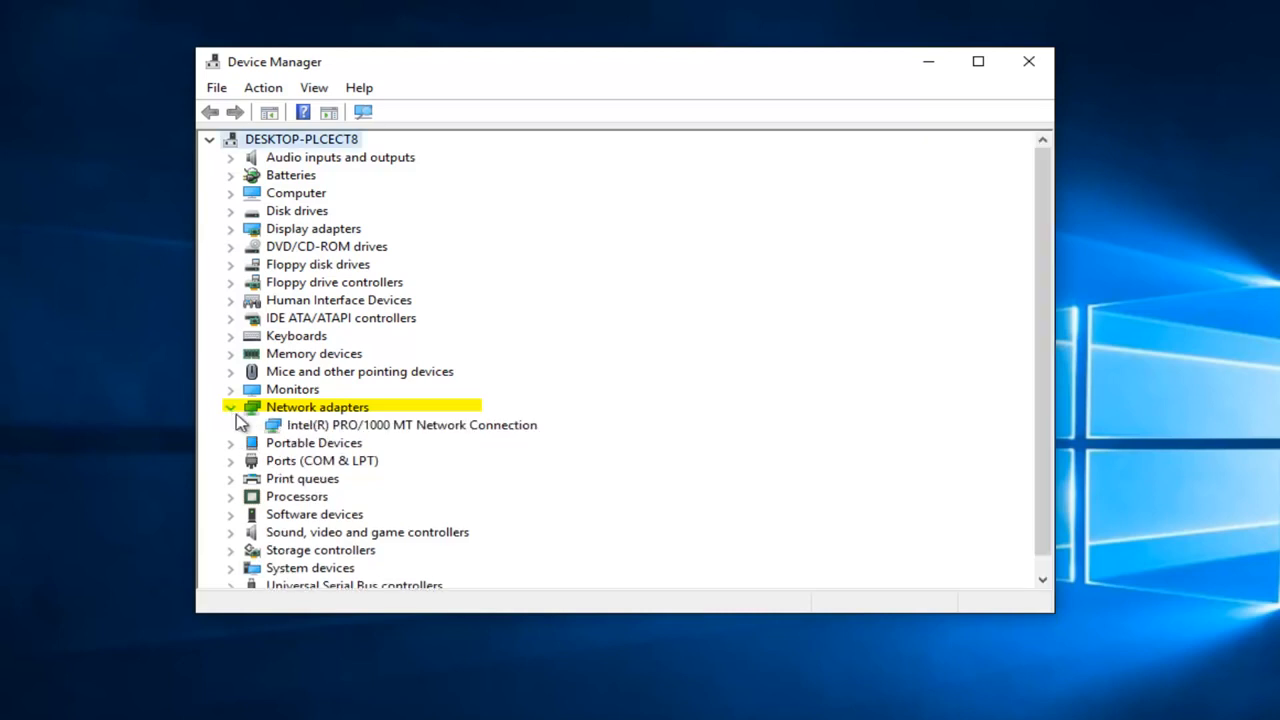
click(318, 434)
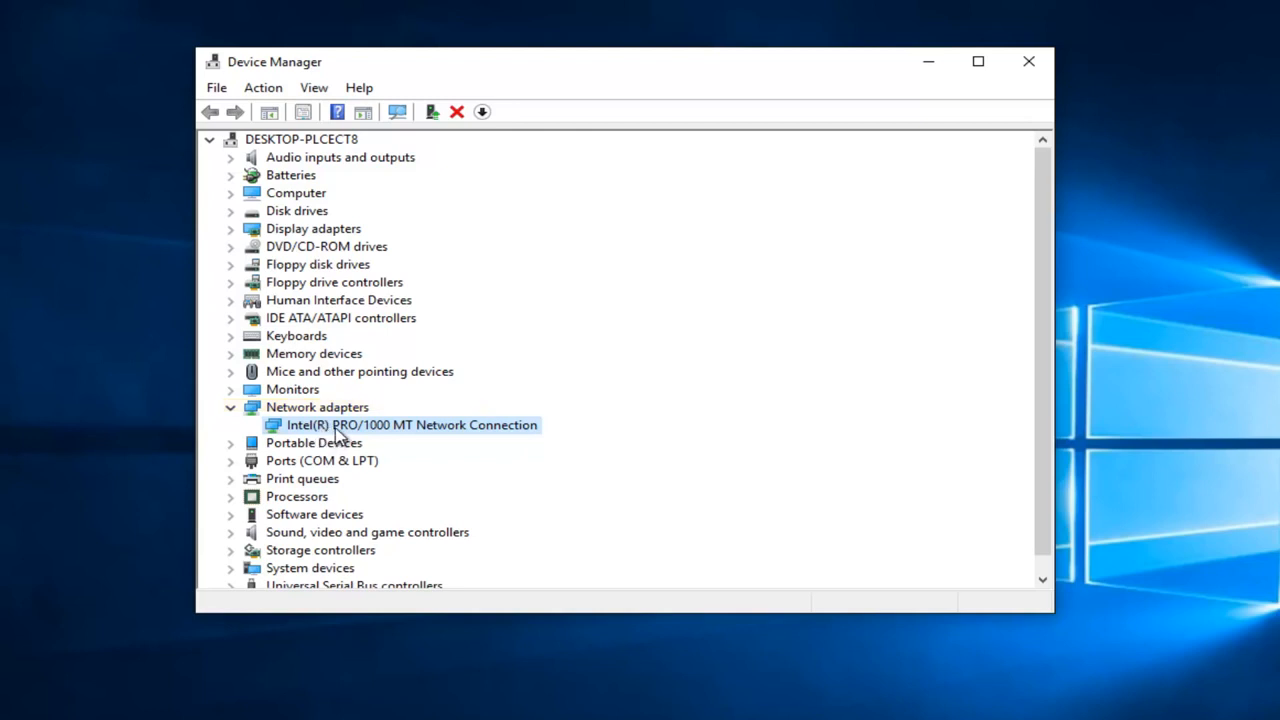
Step: Start Update Driver Software for the Intel(R) PRO/1000 MT Network Connection from its context menu
right_click(340, 432)
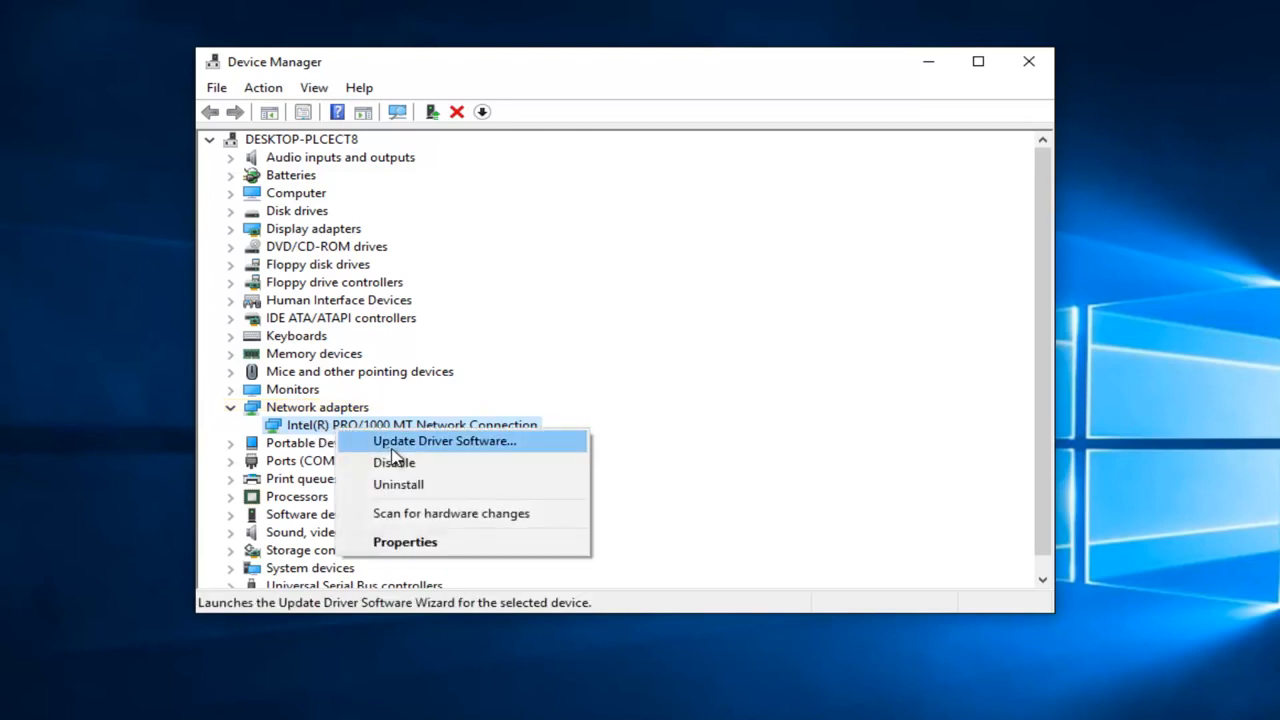
click(478, 444)
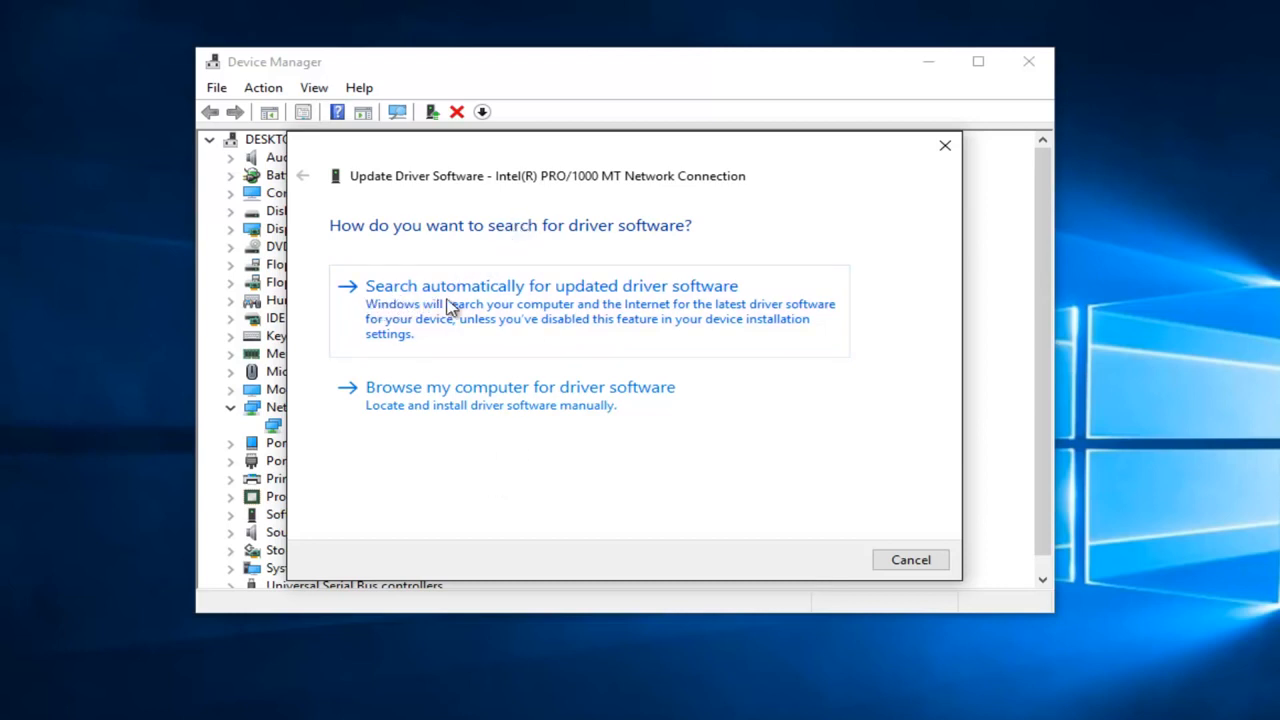
Step: Search automatically for updated driver software and learn the best driver is already installed
click(520, 312)
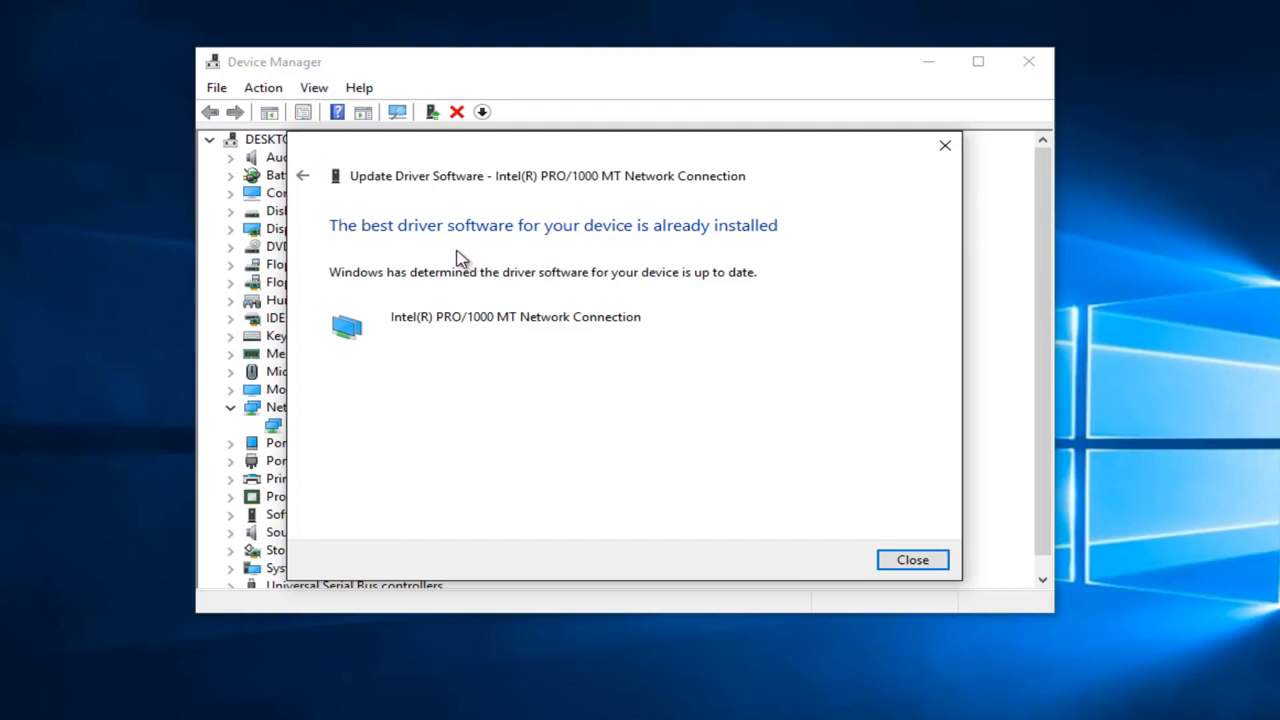
Step: Return to the search-method choice and close the Update Driver Software wizard
click(303, 176)
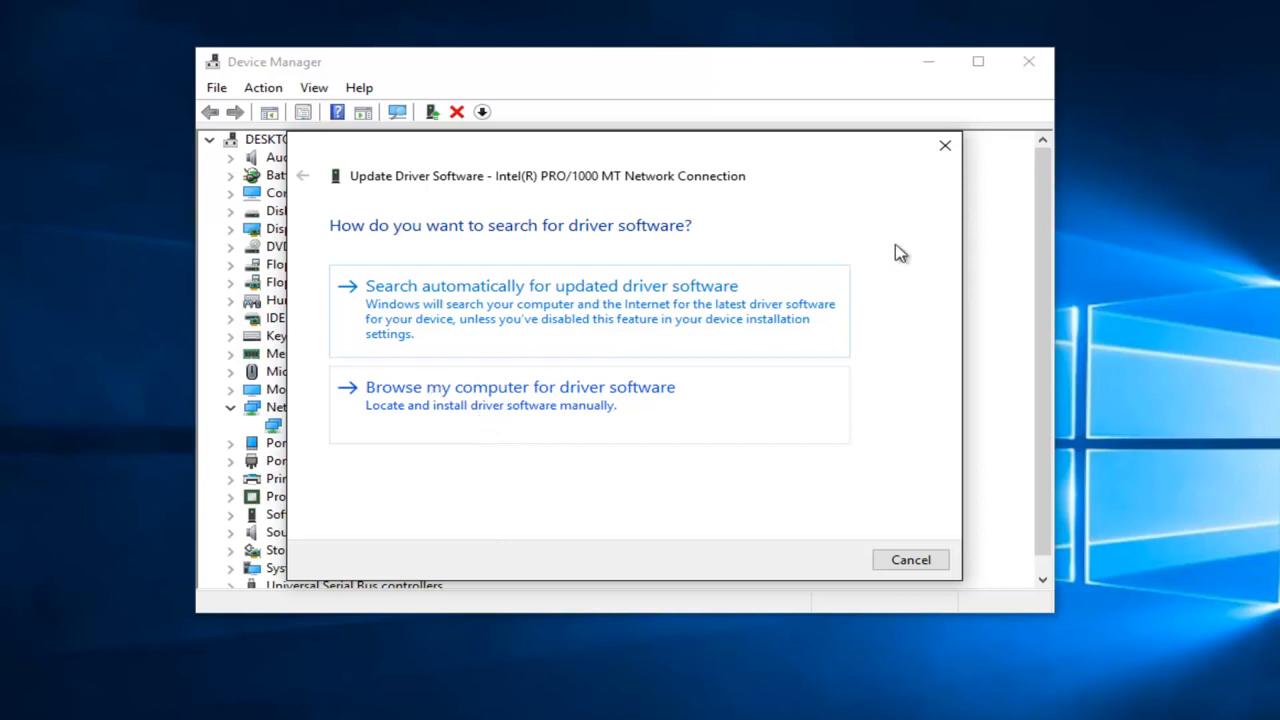
click(945, 150)
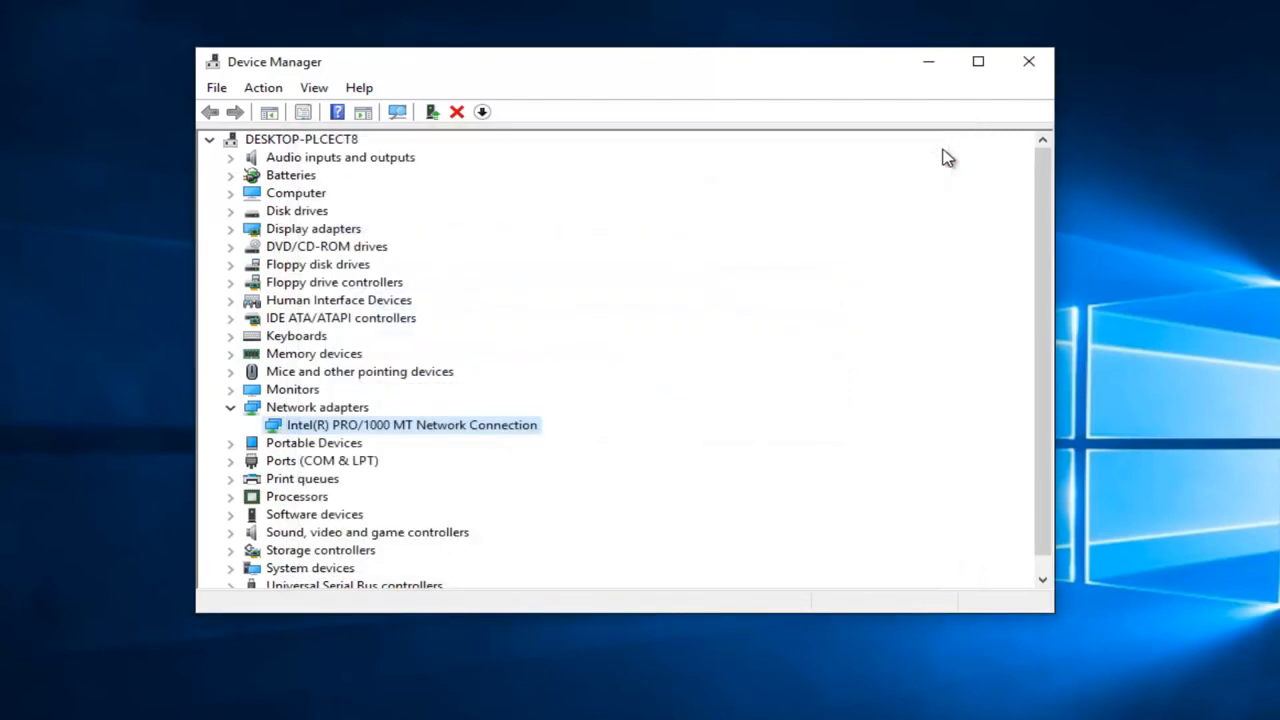